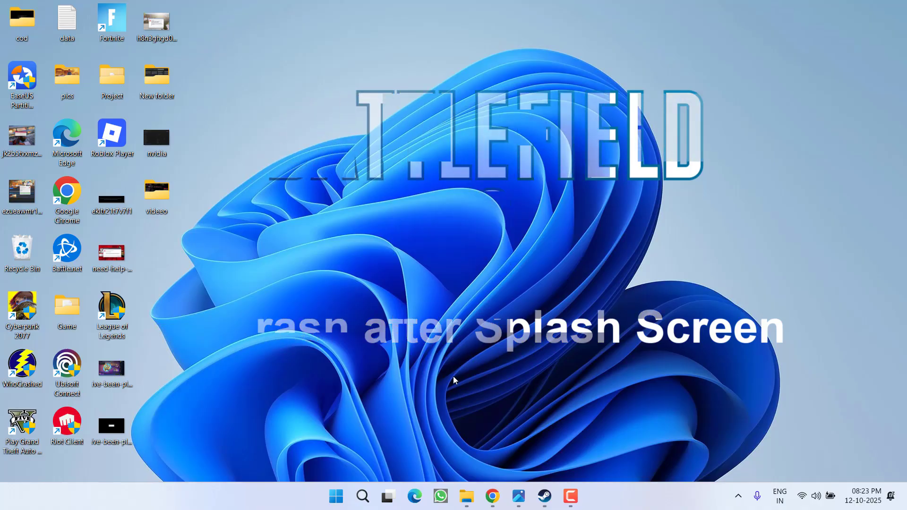
- Return to the NVIDIA App page in the browser and highlight its heading
{"action": "left_click", "coordinate": [492, 496]}
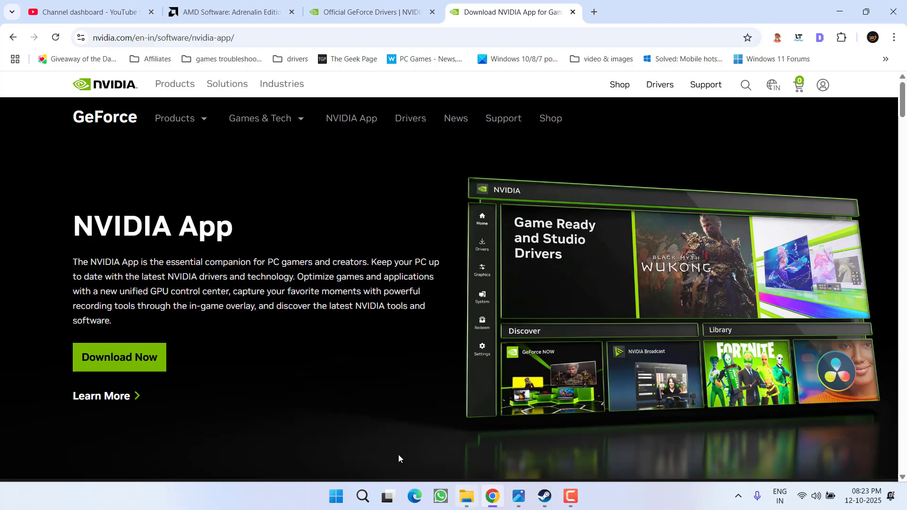
{"action": "left_click_drag", "start_coordinate": [74, 226], "coordinate": [262, 239]}
{"action": "left_click", "coordinate": [289, 234]}
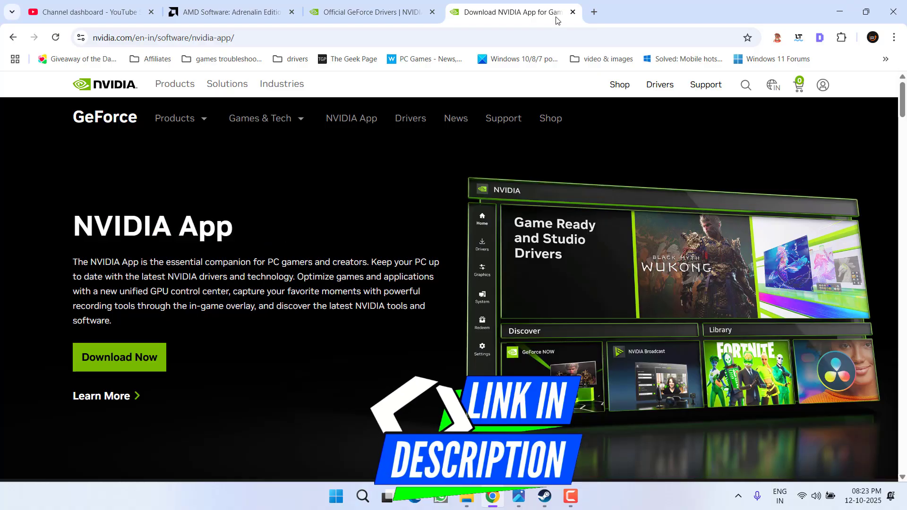
- View the nvidia screenshot image from the desktop
{"action": "left_click", "coordinate": [840, 11]}
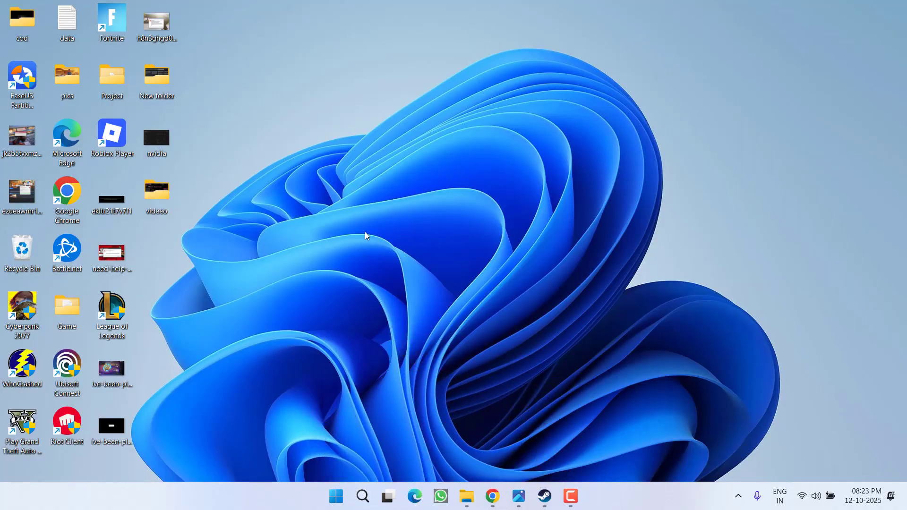
{"action": "double_click", "coordinate": [167, 144]}
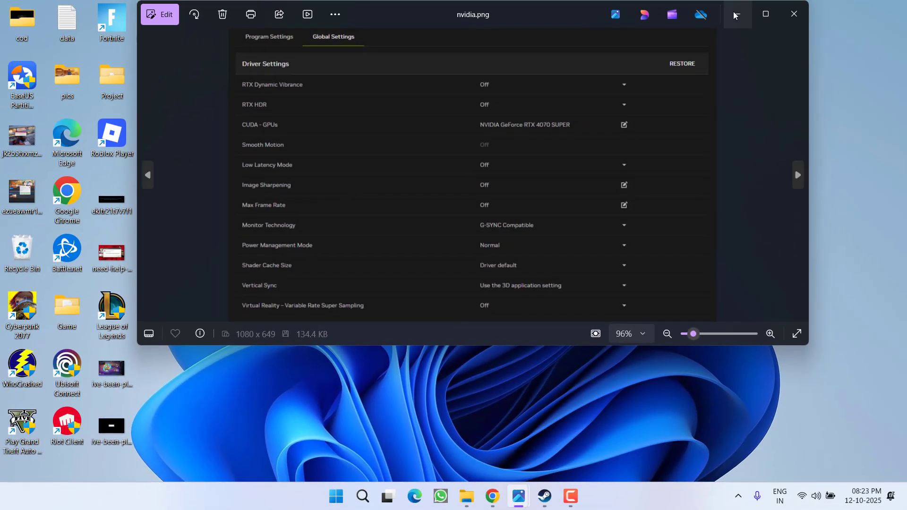
{"action": "left_click", "coordinate": [734, 14]}
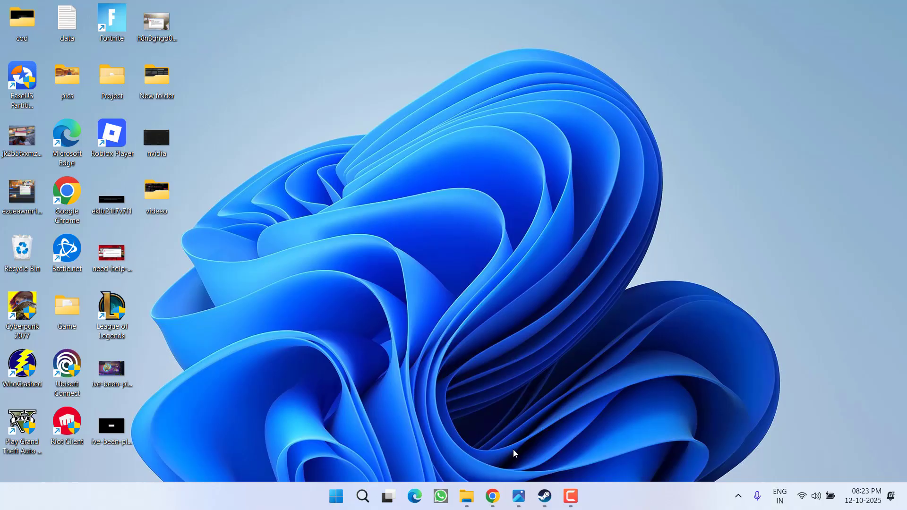
- Show the dlc packs.png screenshot beside Battlefield 6 Open Beta's Steam properties, then minimize Steam
{"action": "left_click", "coordinate": [545, 496]}
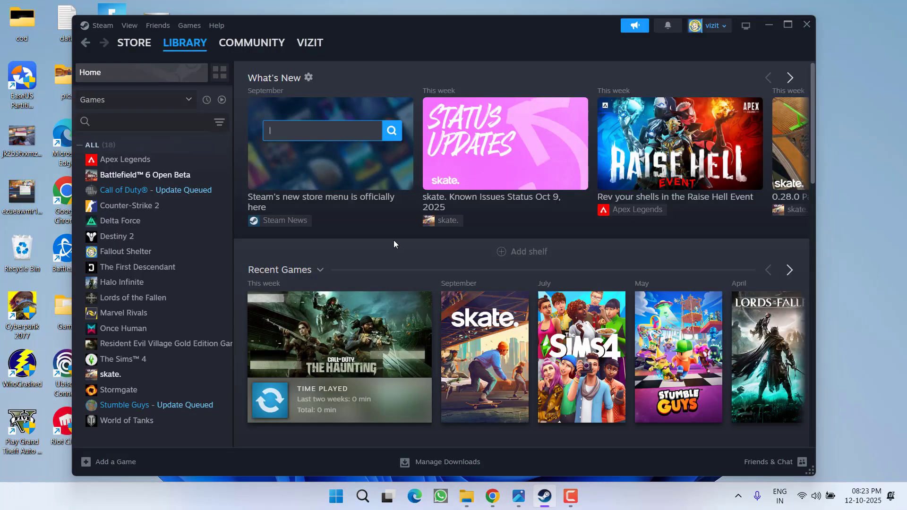
{"action": "right_click", "coordinate": [103, 175]}
{"action": "left_click", "coordinate": [139, 267]}
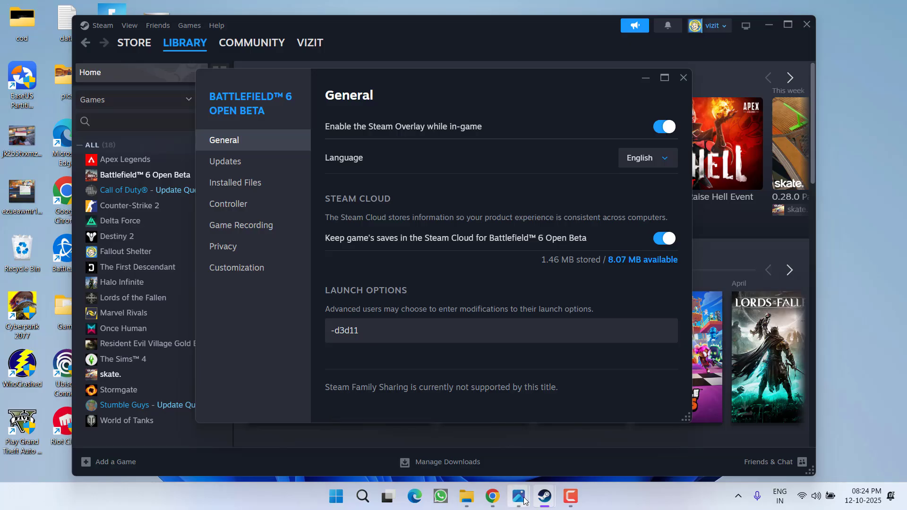
{"action": "mouse_move", "coordinate": [518, 496]}
{"action": "left_click", "coordinate": [575, 444]}
{"action": "left_click", "coordinate": [684, 77]}
{"action": "left_click", "coordinate": [770, 25]}
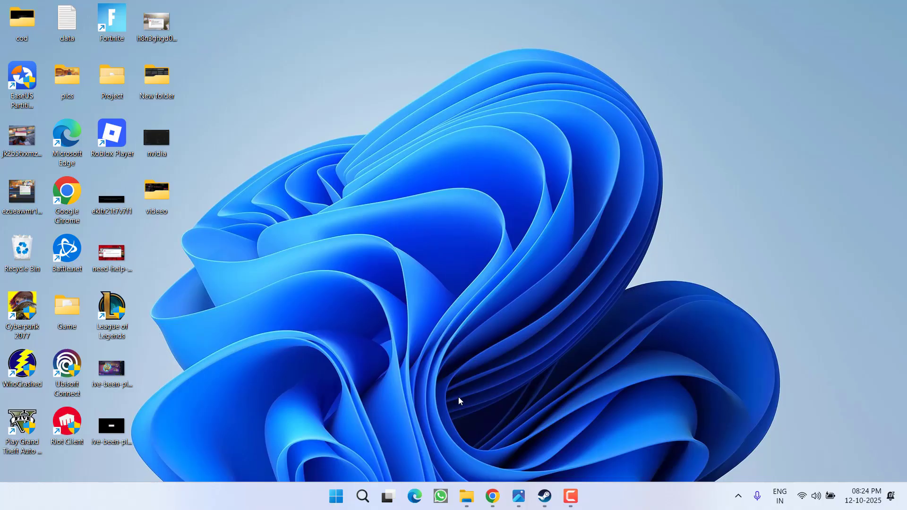
- Bring up the AMD Adrenalin 25.10.1 release notes' download link, cancelling the file save
{"action": "left_click", "coordinate": [495, 502]}
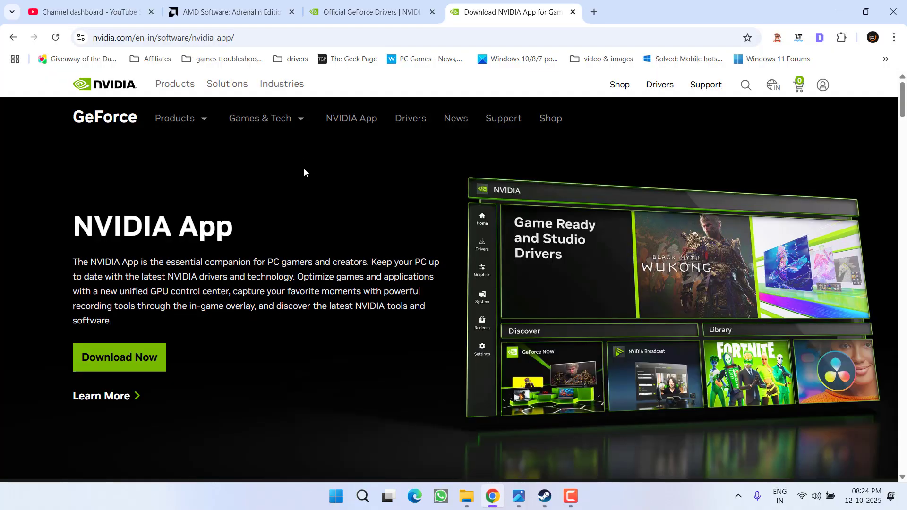
{"action": "left_click", "coordinate": [232, 12]}
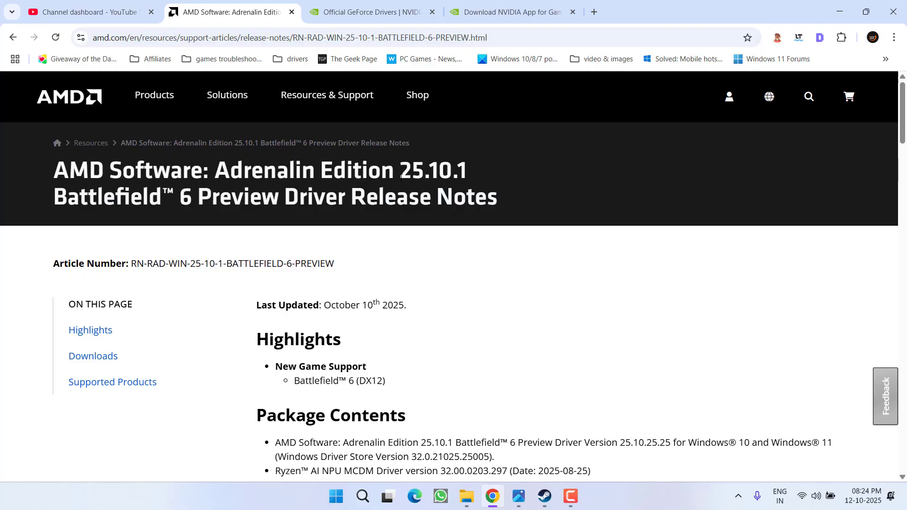
{"action": "left_click_drag", "start_coordinate": [401, 178], "coordinate": [472, 181]}
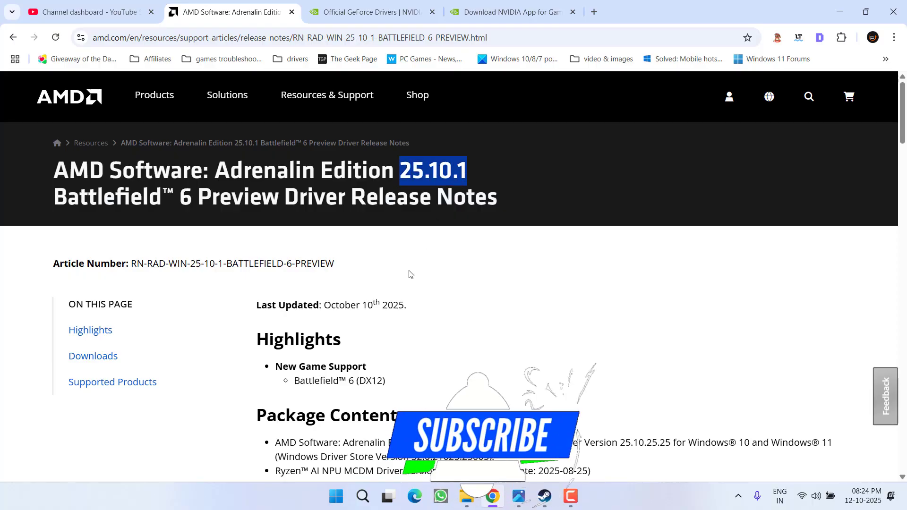
{"action": "scroll", "coordinate": [422, 273], "scroll_direction": "down", "scroll_amount": 3}
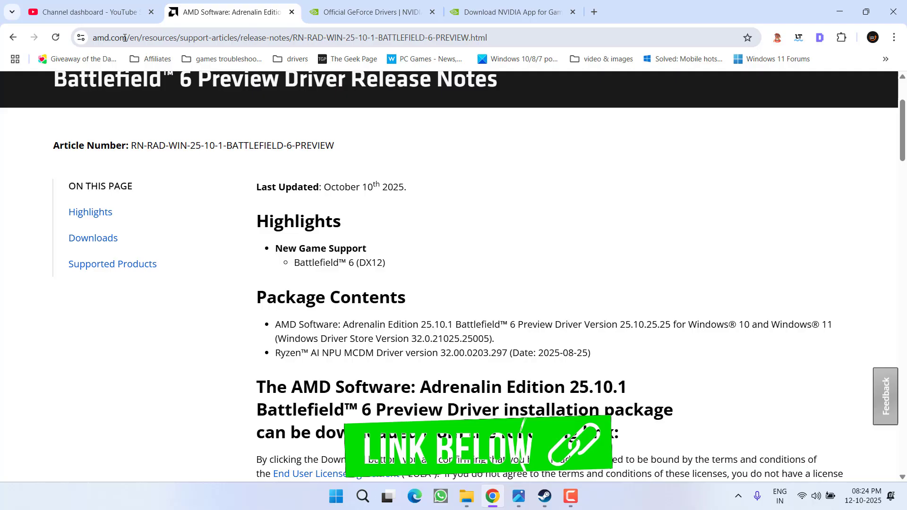
{"action": "scroll", "coordinate": [378, 229], "scroll_direction": "down", "scroll_amount": 8}
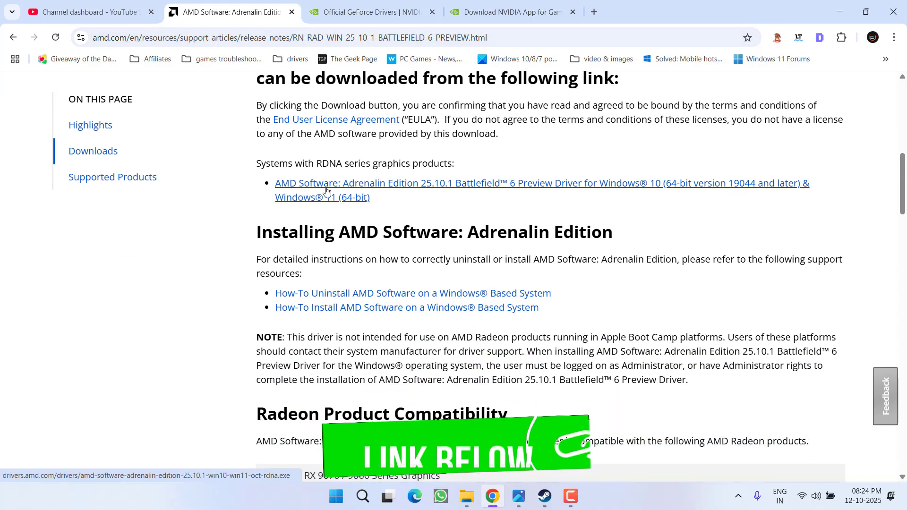
{"action": "left_click", "coordinate": [326, 191]}
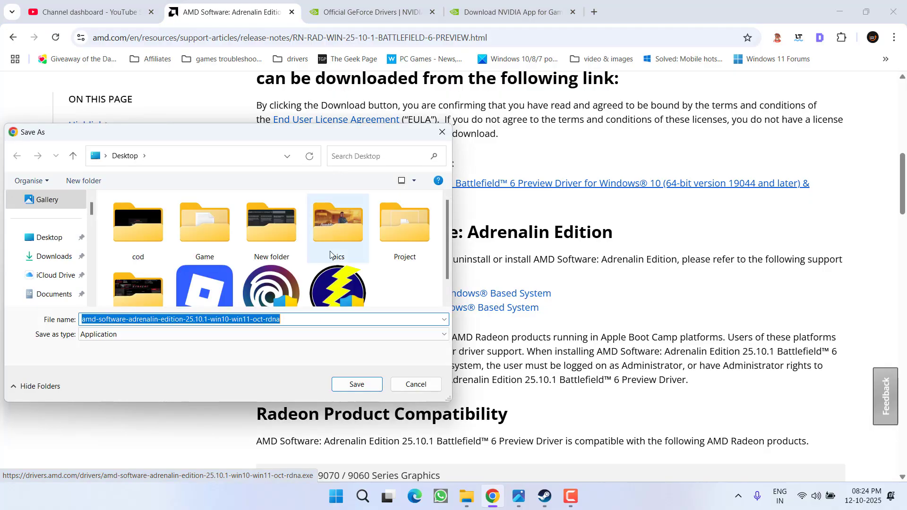
{"action": "left_click", "coordinate": [414, 384]}
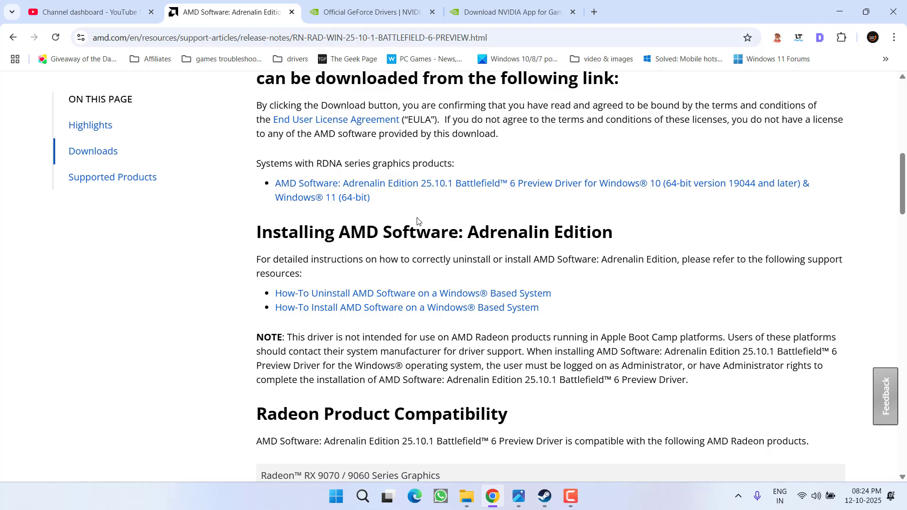
- Search the official GeForce drivers page for drivers matching the chosen product
{"action": "left_click", "coordinate": [368, 14]}
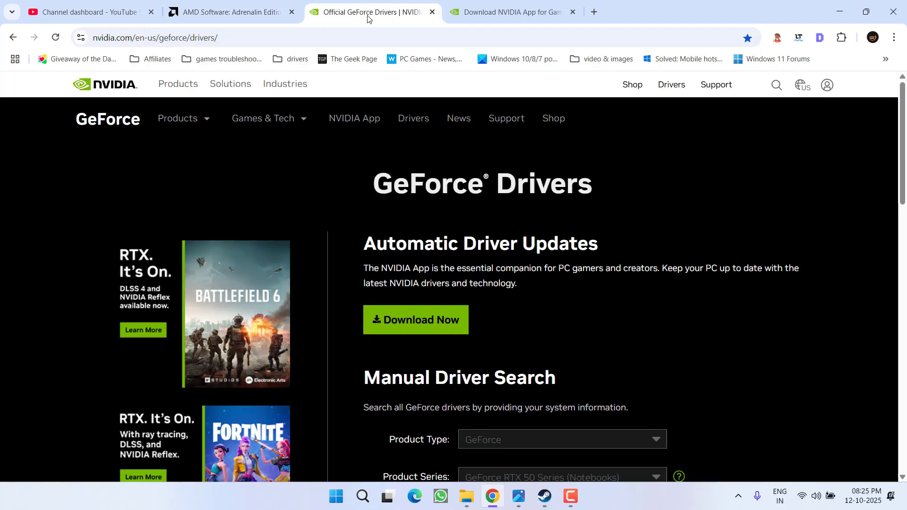
{"action": "scroll", "coordinate": [446, 222], "scroll_direction": "down", "scroll_amount": 5}
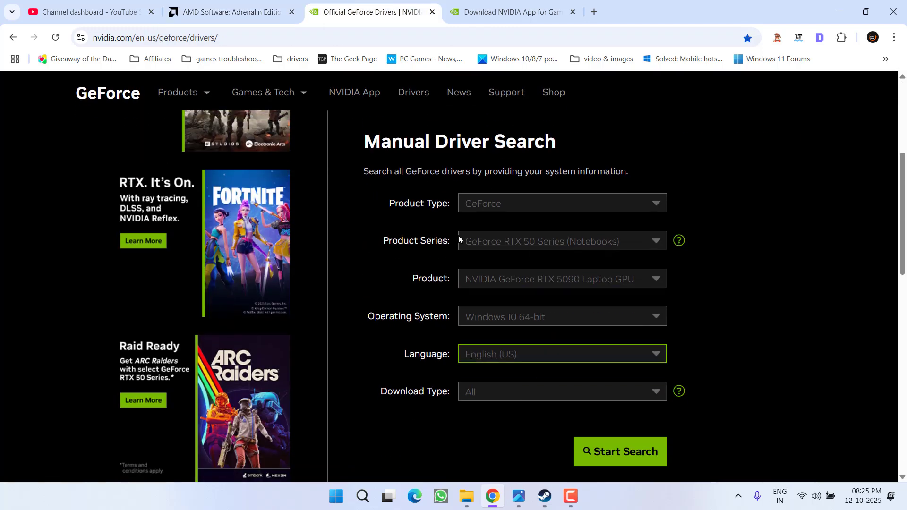
{"action": "scroll", "coordinate": [528, 191], "scroll_direction": "down", "scroll_amount": 1}
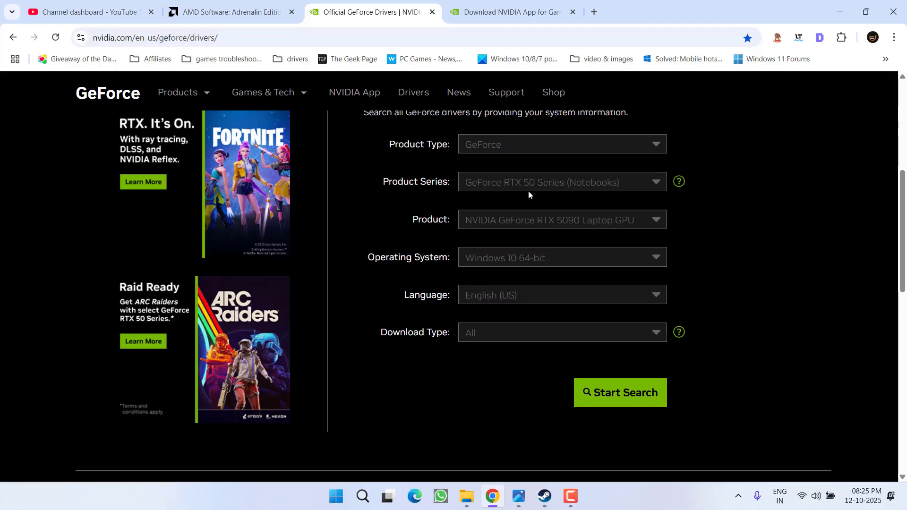
{"action": "left_click", "coordinate": [611, 393]}
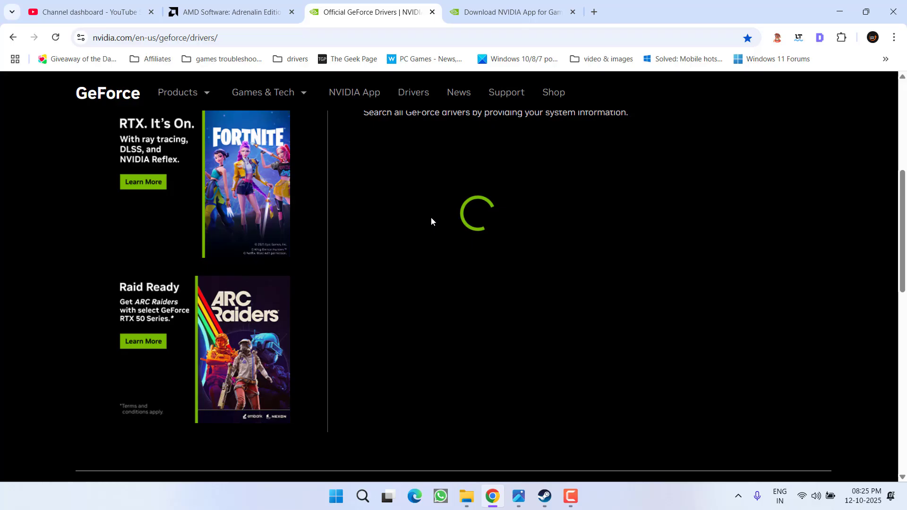
- Open the WHQL Game Ready Driver 581.42 download page, then minimize the browser
{"action": "scroll", "coordinate": [432, 224], "scroll_direction": "down", "scroll_amount": 3}
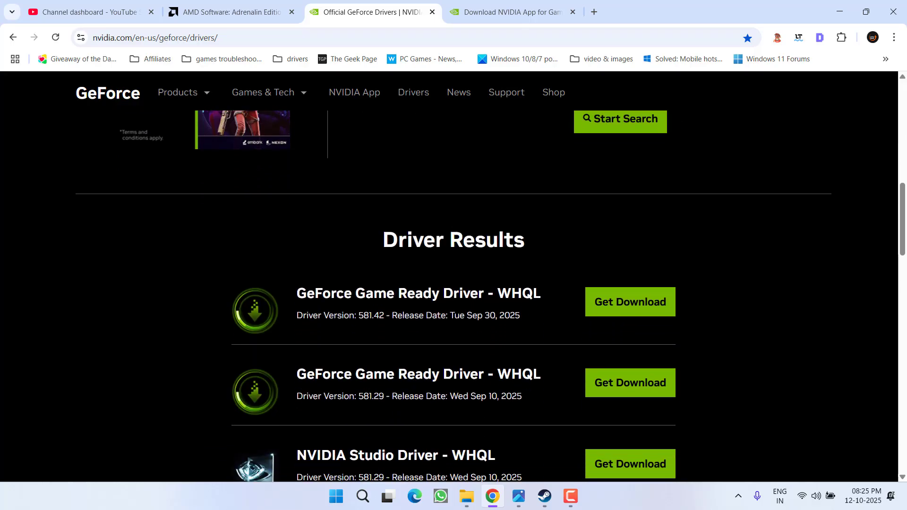
{"action": "left_click_drag", "start_coordinate": [502, 294], "coordinate": [541, 294]}
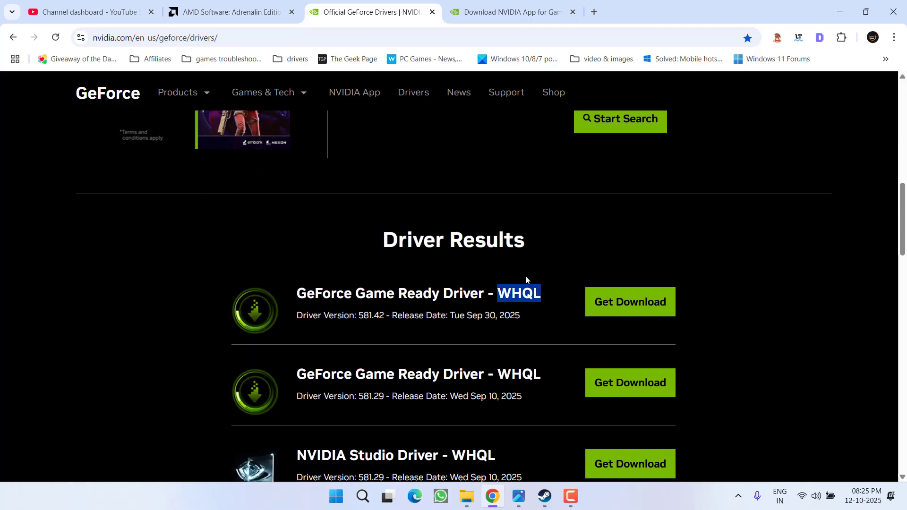
{"action": "left_click", "coordinate": [647, 305]}
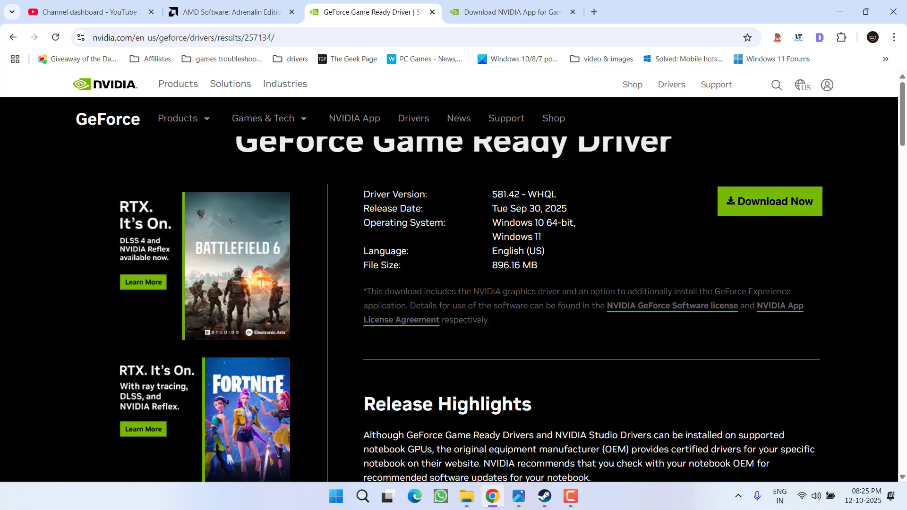
{"action": "left_click", "coordinate": [840, 11]}
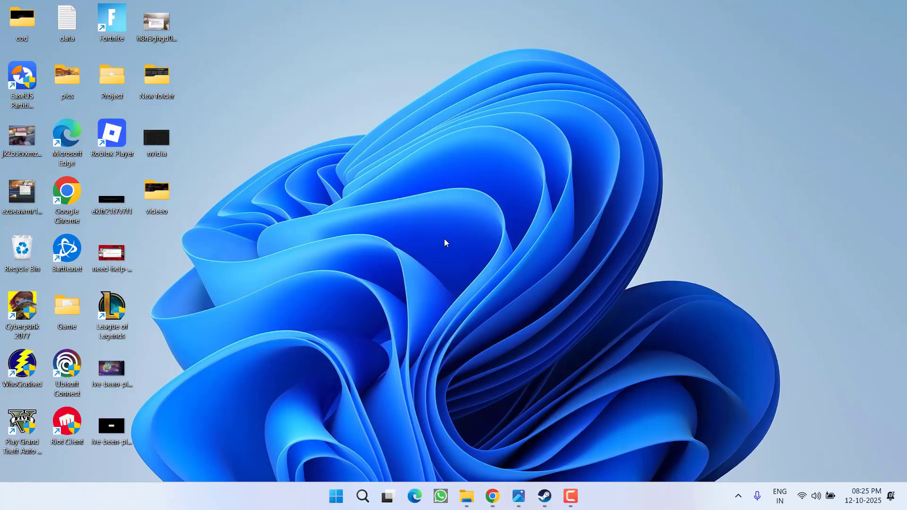
- View the xmp profile.png BIOS screenshot, then launch Windows Security from Start search
{"action": "left_click", "coordinate": [523, 486]}
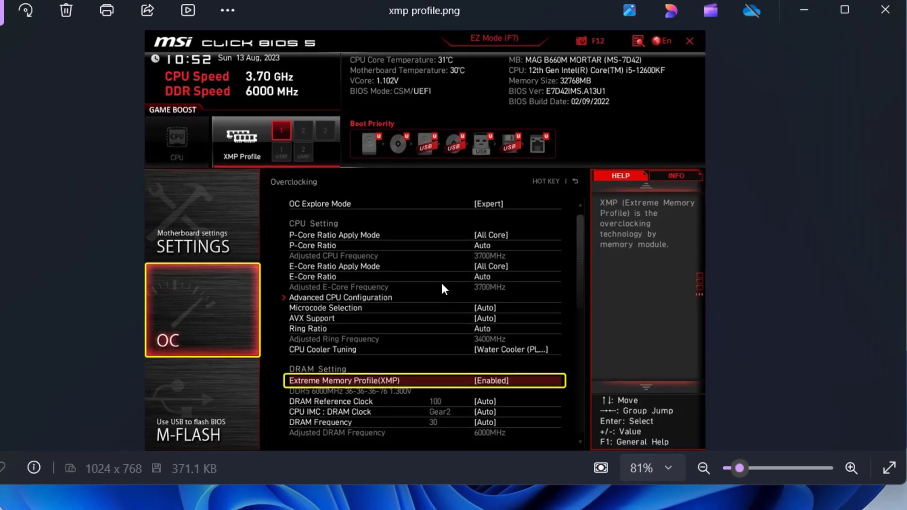
{"action": "left_click", "coordinate": [885, 10]}
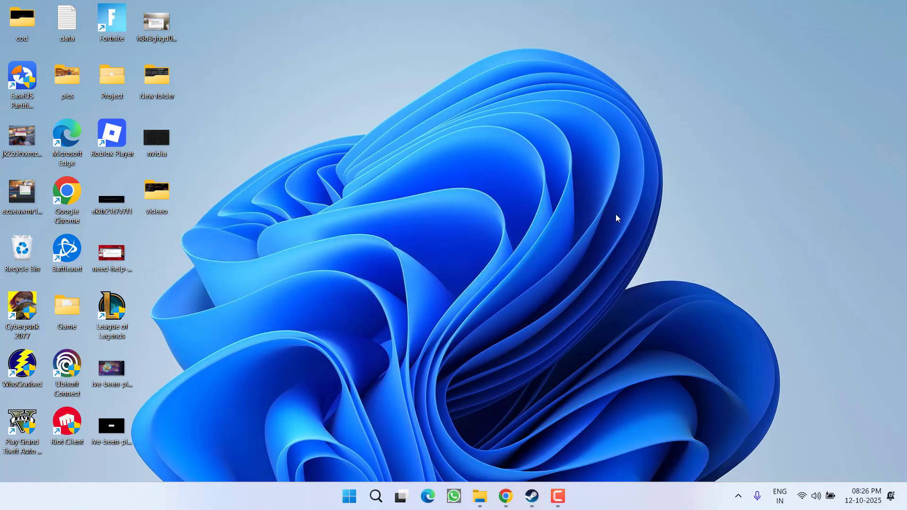
{"action": "key", "text": "super"}
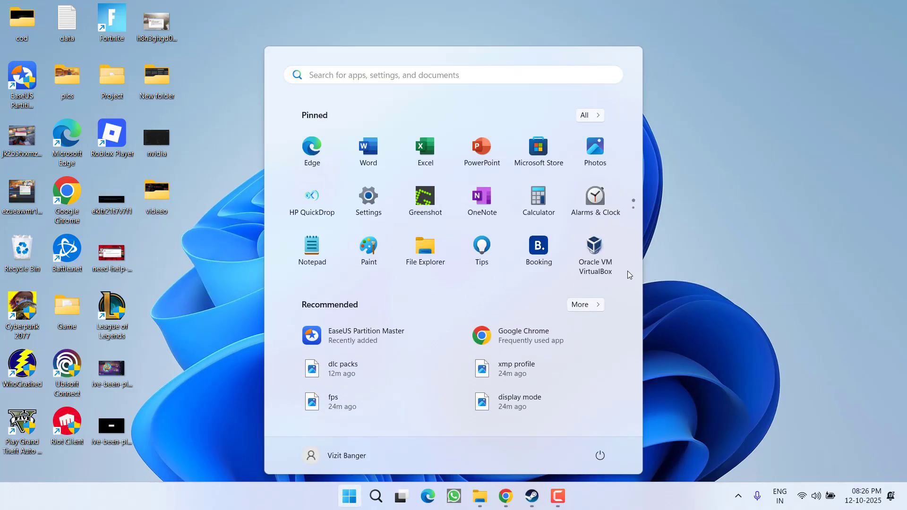
{"action": "type", "text": "windows"}
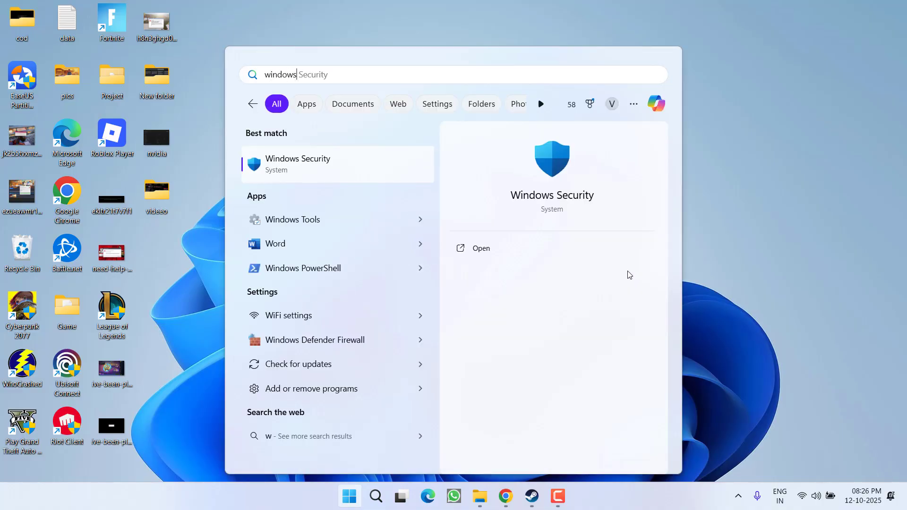
{"action": "key", "text": "Return"}
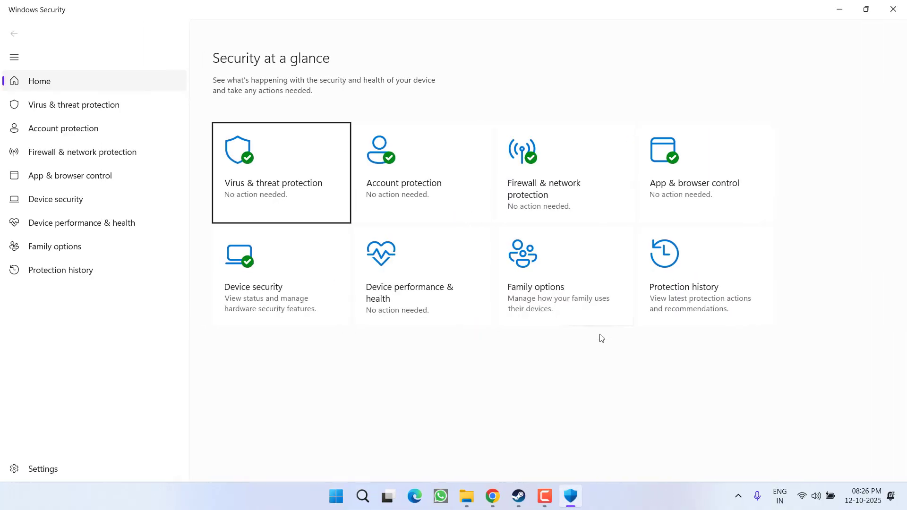
- Open Exploit protection settings under App & browser control on the Programme settings tab
{"action": "left_click", "coordinate": [696, 205]}
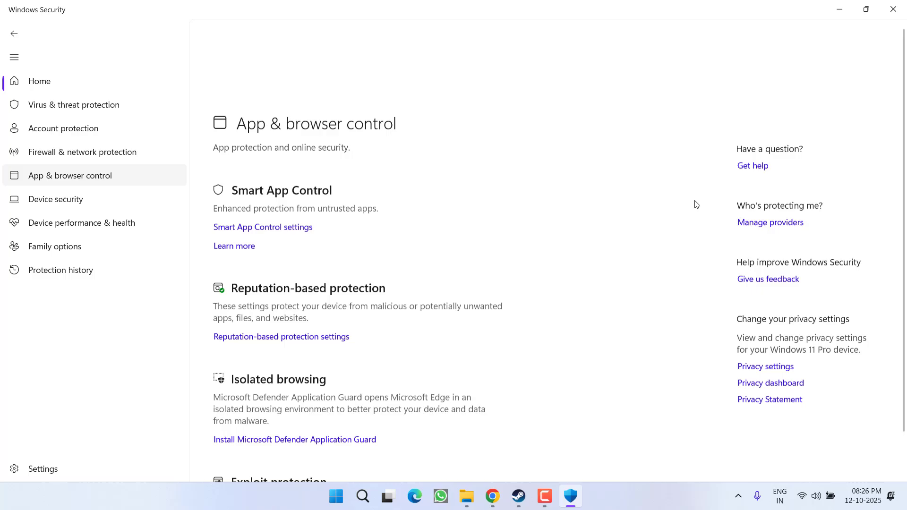
{"action": "scroll", "coordinate": [474, 304], "scroll_direction": "down", "scroll_amount": 3}
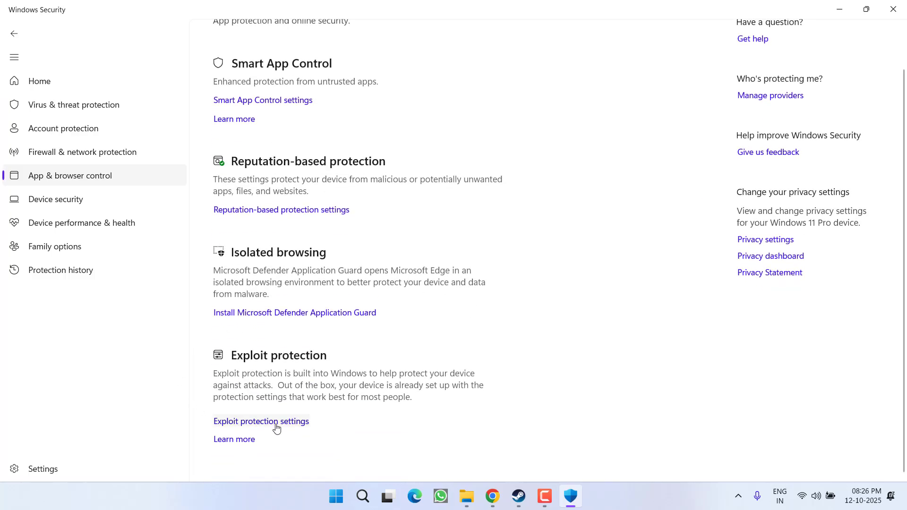
{"action": "left_click", "coordinate": [276, 428]}
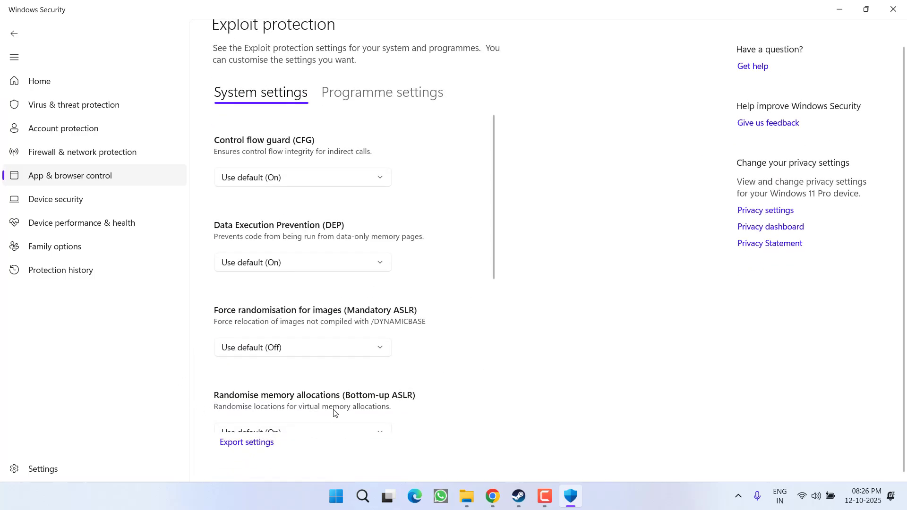
{"action": "left_click", "coordinate": [387, 97]}
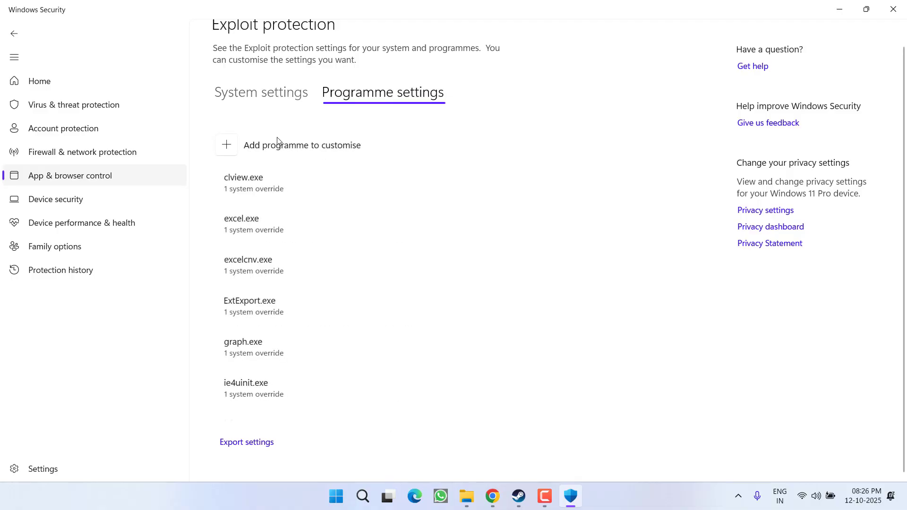
- Add bf6.exe by exact file path from the Glacier Events folder for customisation
{"action": "left_click", "coordinate": [226, 146]}
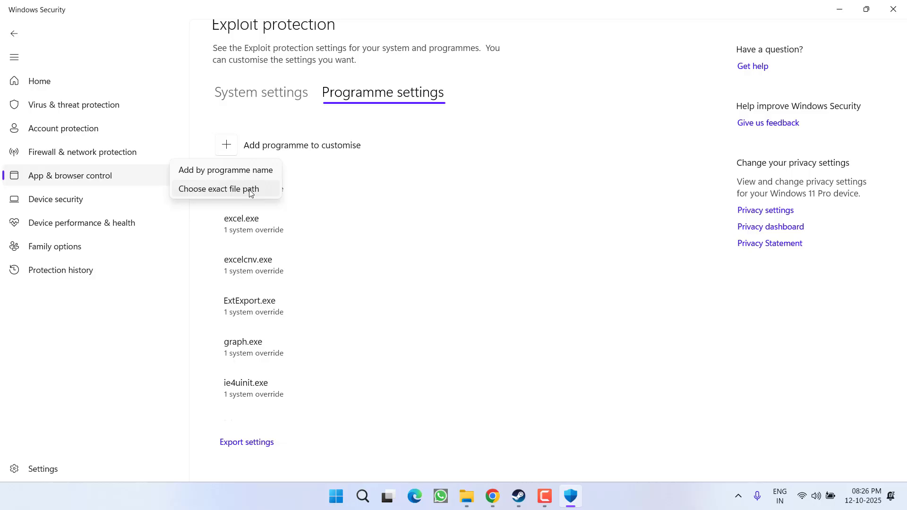
{"action": "left_click", "coordinate": [233, 193]}
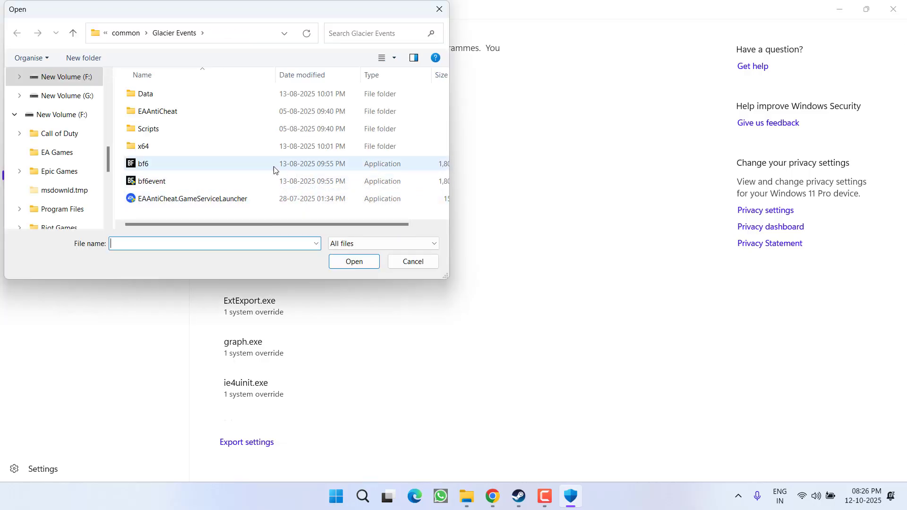
{"action": "left_click", "coordinate": [147, 165]}
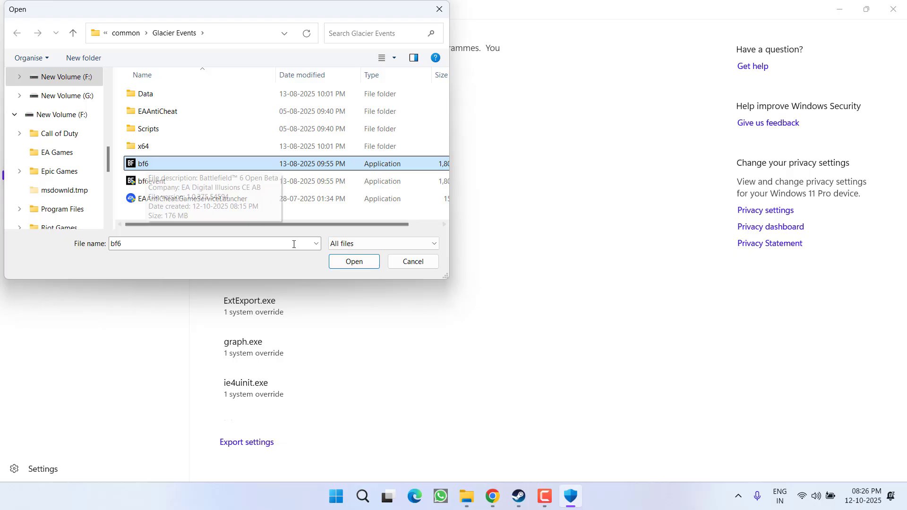
{"action": "left_click", "coordinate": [344, 262]}
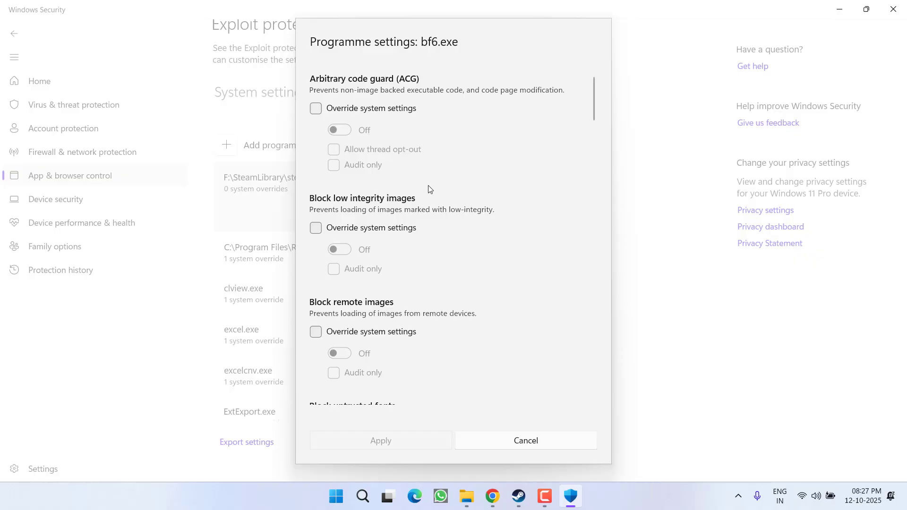
- Override CFG, DEP and Mandatory ASLR to Off for bf6.exe
{"action": "scroll", "coordinate": [430, 189], "scroll_direction": "down", "scroll_amount": 8}
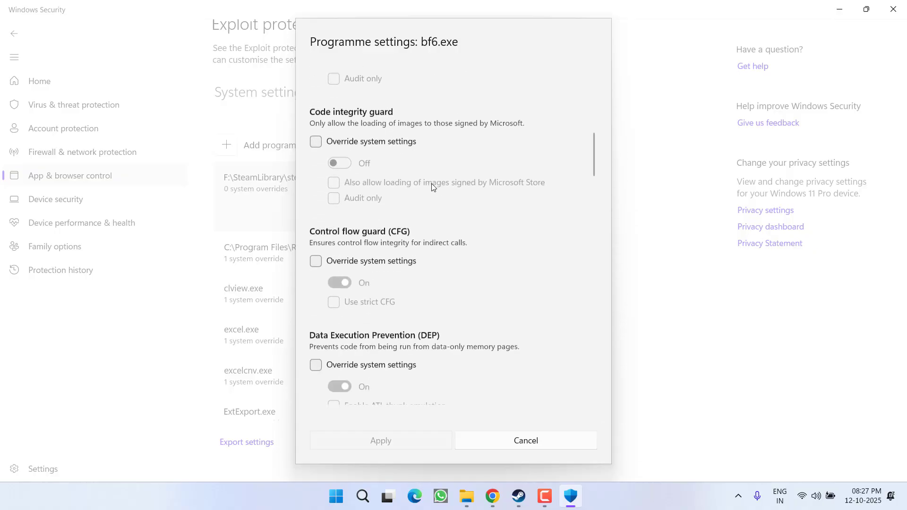
{"action": "scroll", "coordinate": [433, 187], "scroll_direction": "down", "scroll_amount": 2}
{"action": "left_click", "coordinate": [316, 204]}
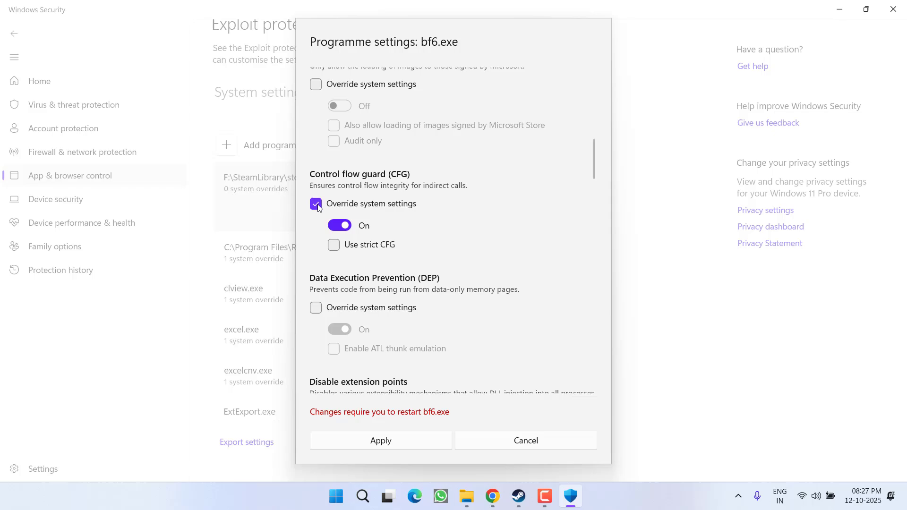
{"action": "left_click", "coordinate": [336, 227]}
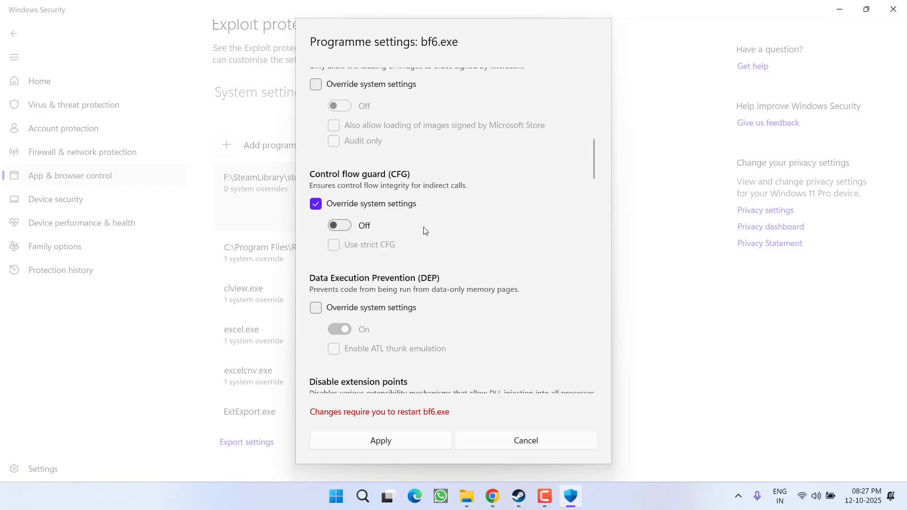
{"action": "scroll", "coordinate": [423, 231], "scroll_direction": "down", "scroll_amount": 3}
{"action": "left_click", "coordinate": [316, 161]}
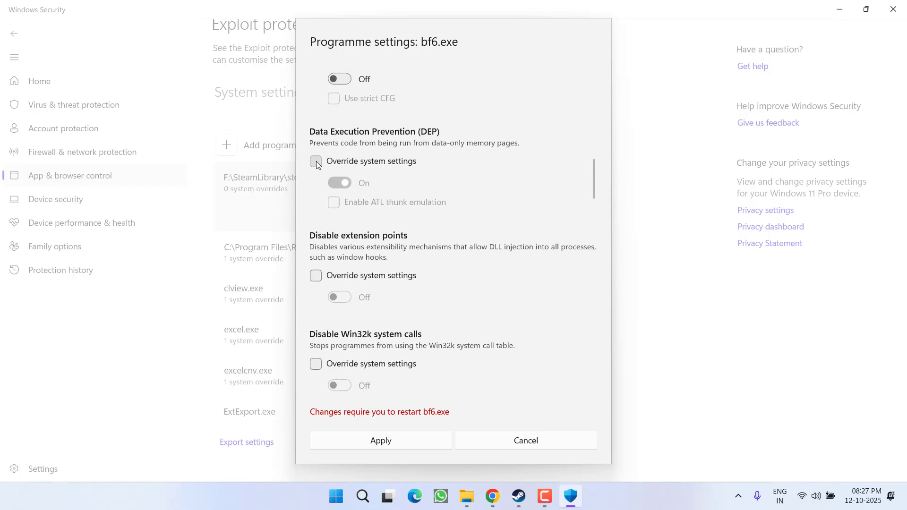
{"action": "left_click", "coordinate": [339, 183]}
{"action": "scroll", "coordinate": [430, 227], "scroll_direction": "down", "scroll_amount": 10}
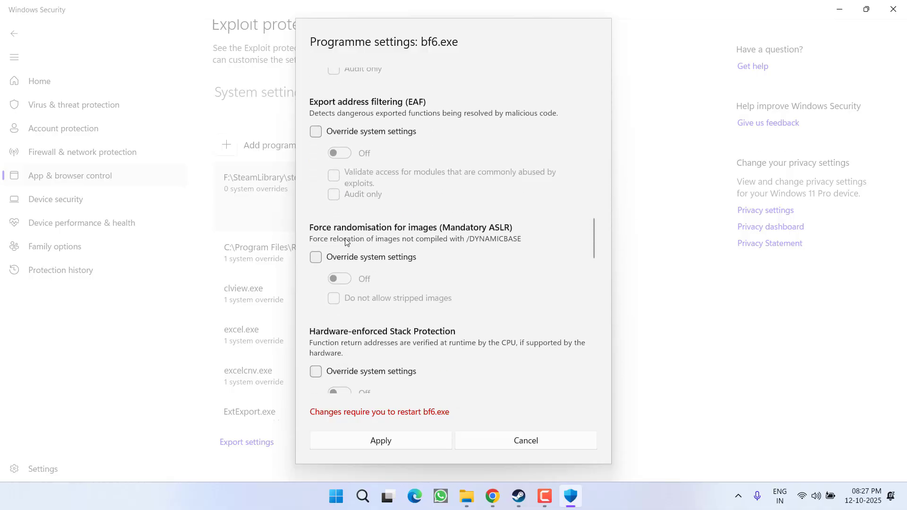
{"action": "left_click", "coordinate": [317, 258]}
- Override Bottom-up ASLR, SEHOP and heap integrity validation to Off for bf6.exe
{"action": "scroll", "coordinate": [380, 284], "scroll_direction": "down", "scroll_amount": 5}
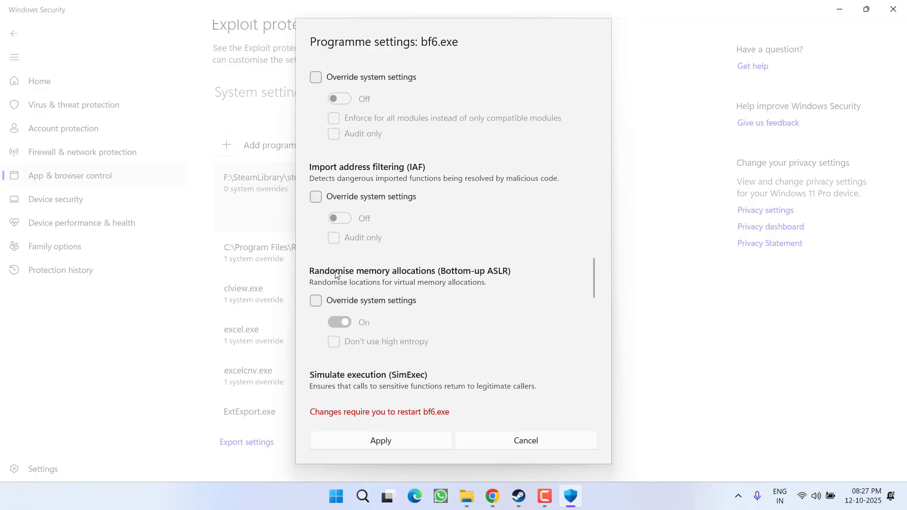
{"action": "left_click", "coordinate": [316, 301]}
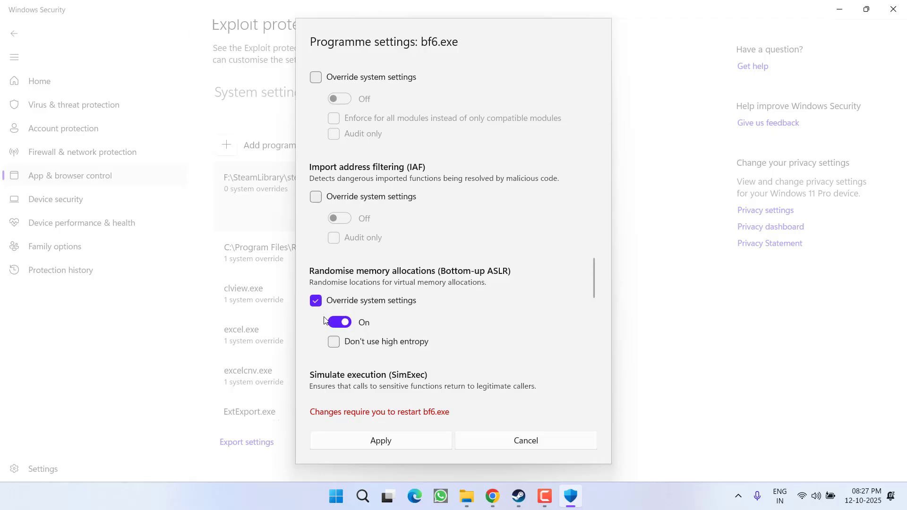
{"action": "left_click", "coordinate": [339, 322]}
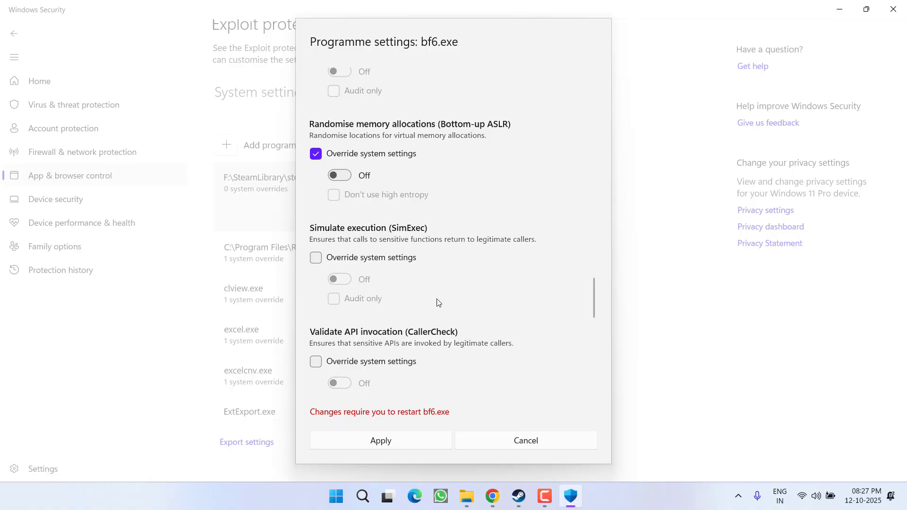
{"action": "scroll", "coordinate": [439, 303], "scroll_direction": "down", "scroll_amount": 3}
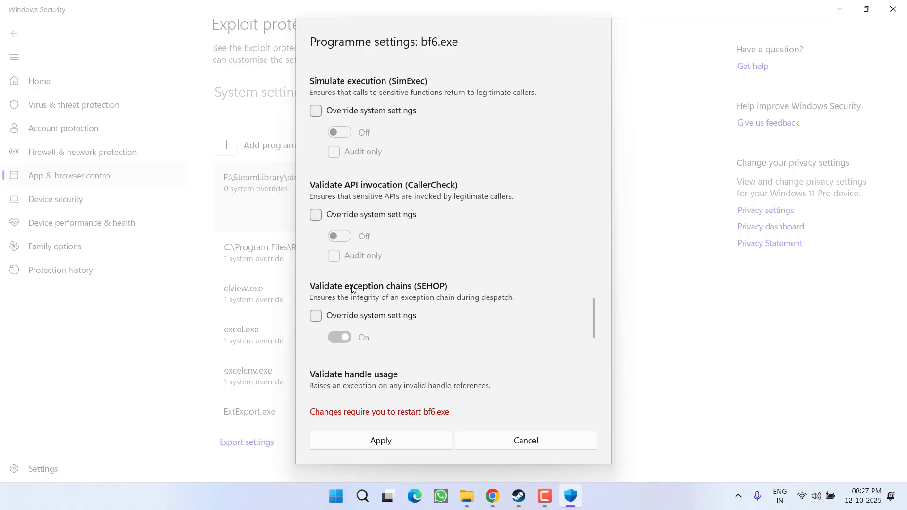
{"action": "left_click", "coordinate": [316, 318]}
{"action": "left_click", "coordinate": [327, 335]}
{"action": "scroll", "coordinate": [434, 344], "scroll_direction": "down", "scroll_amount": 4}
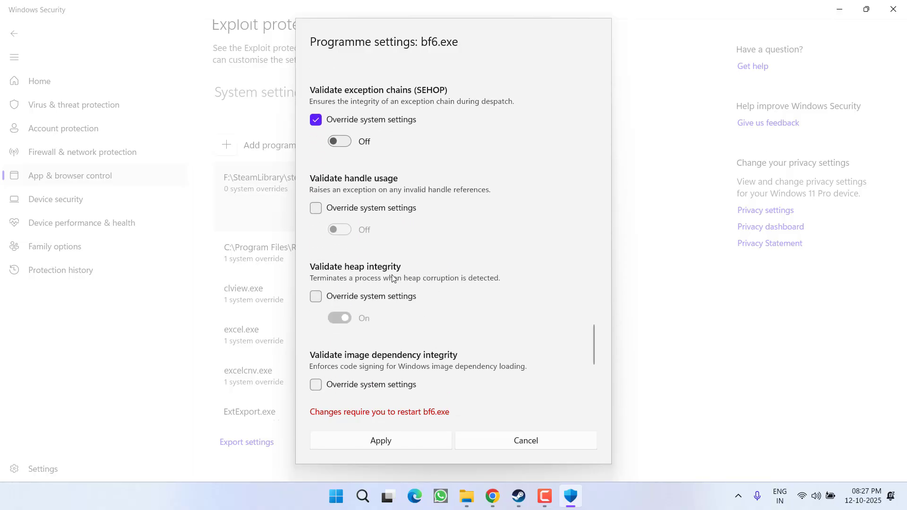
{"action": "left_click", "coordinate": [323, 295]}
{"action": "left_click", "coordinate": [337, 319]}
- Apply the bf6.exe overrides, approve the UAC prompt, and close Windows Security
{"action": "scroll", "coordinate": [382, 320], "scroll_direction": "down", "scroll_amount": 3}
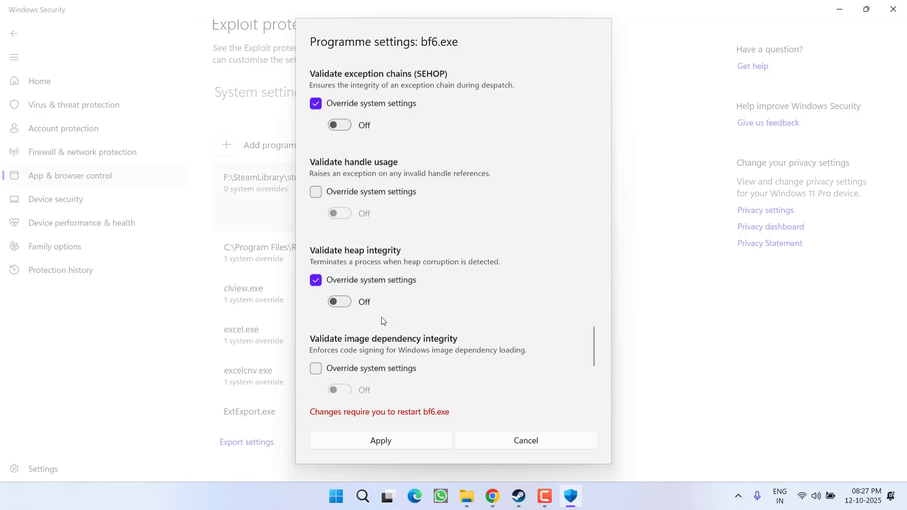
{"action": "left_click", "coordinate": [382, 445]}
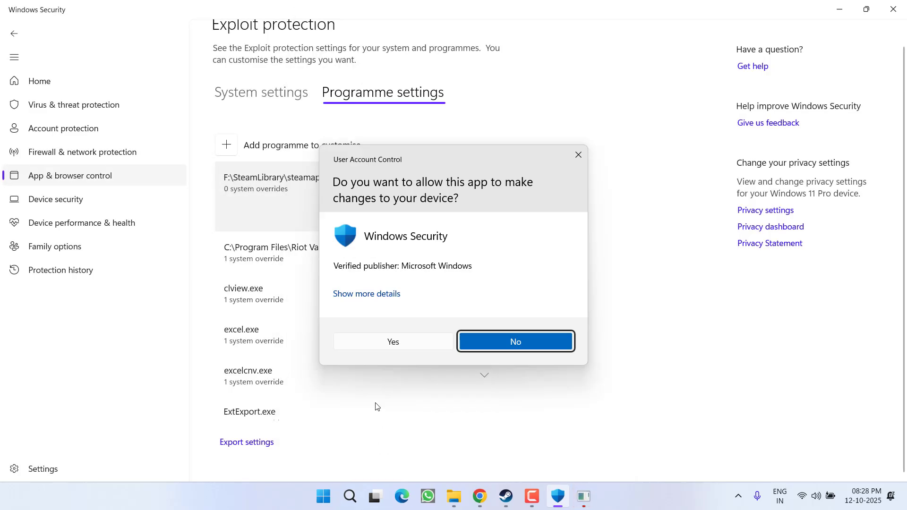
{"action": "left_click", "coordinate": [404, 340]}
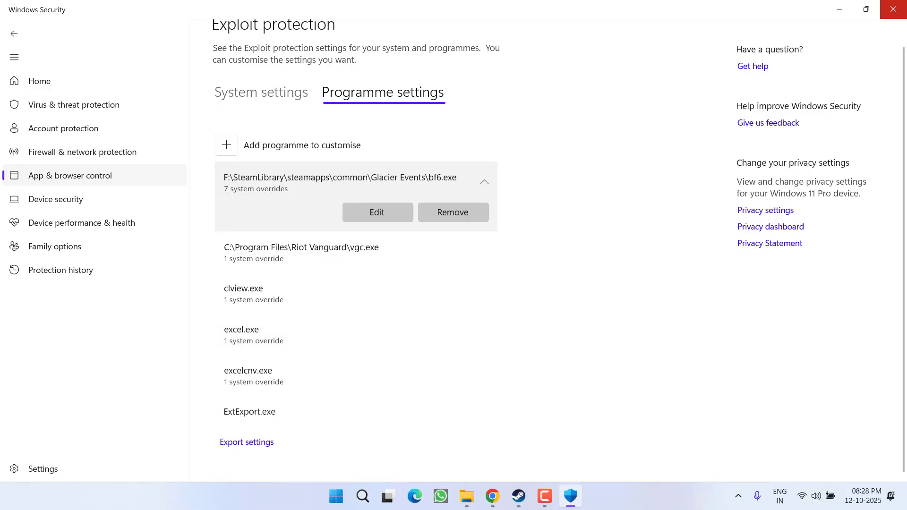
{"action": "left_click", "coordinate": [905, 3]}
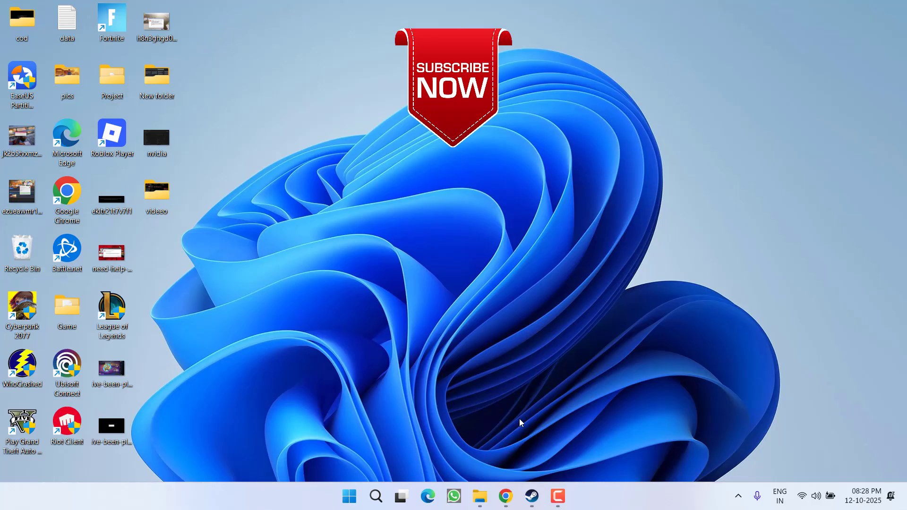